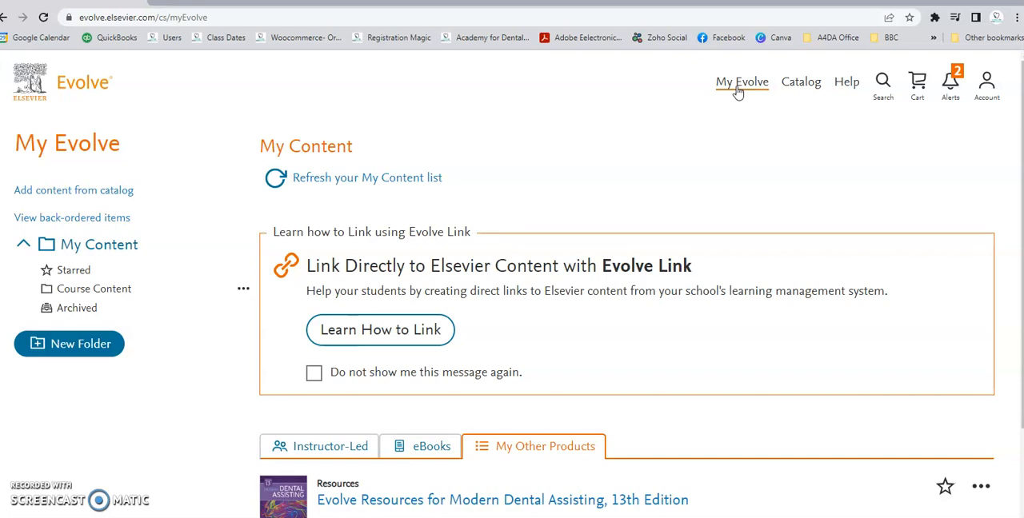
- Open the Interactive Dental Office from the Student Resources of Evolve Resources for Modern Dental Assisting, 13th Edition
{"action": "scroll", "coordinate": [726, 230], "scroll_direction": "down", "scroll_amount": 1}
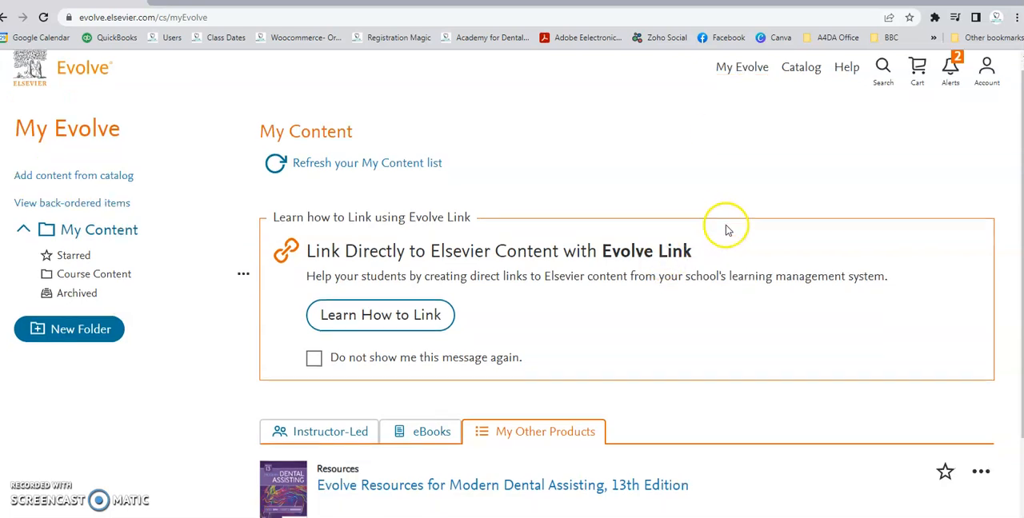
{"action": "scroll", "coordinate": [726, 230], "scroll_direction": "down", "scroll_amount": 2}
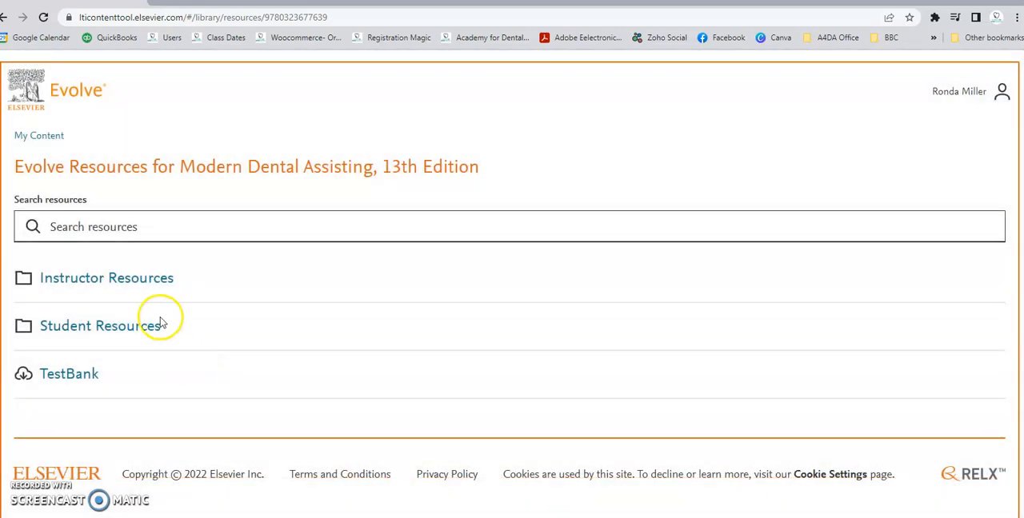
{"action": "left_click", "coordinate": [119, 328]}
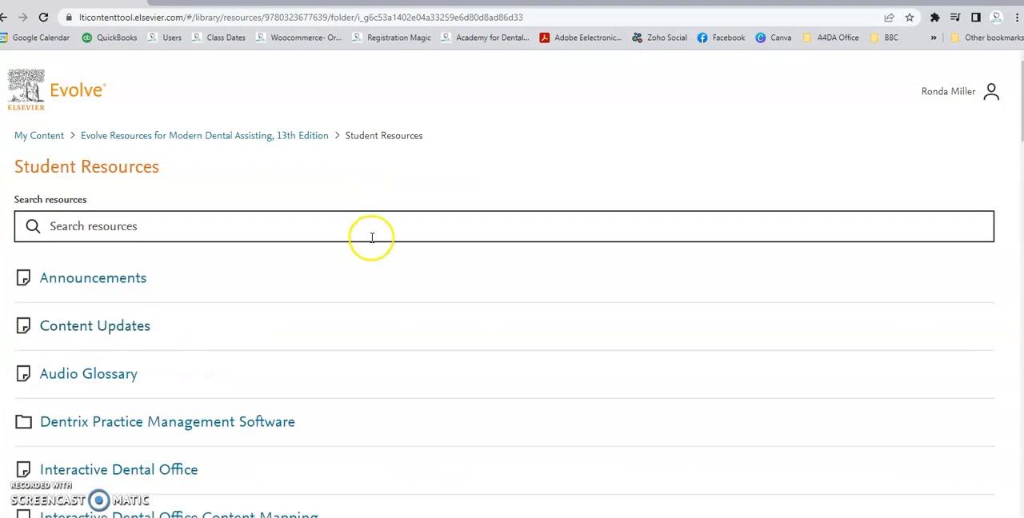
{"action": "scroll", "coordinate": [336, 288], "scroll_direction": "down", "scroll_amount": 1}
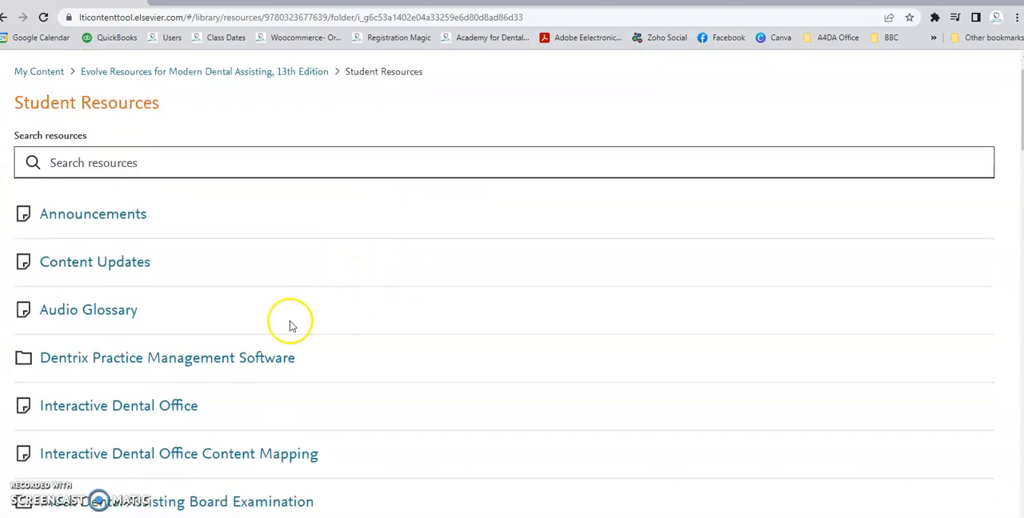
{"action": "left_click", "coordinate": [152, 410]}
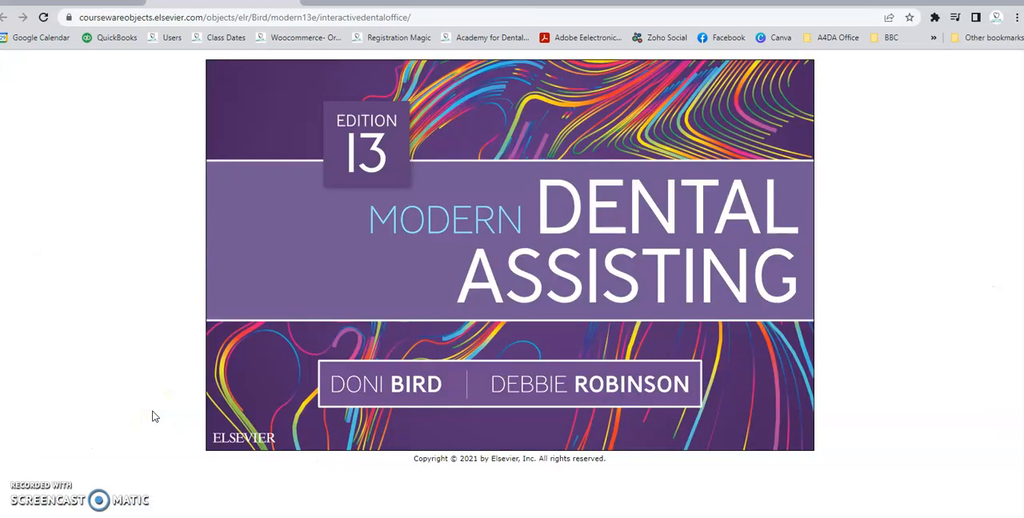
- Enter the student's first name and sign in to the Interactive Dental Office
{"action": "left_click", "coordinate": [709, 234]}
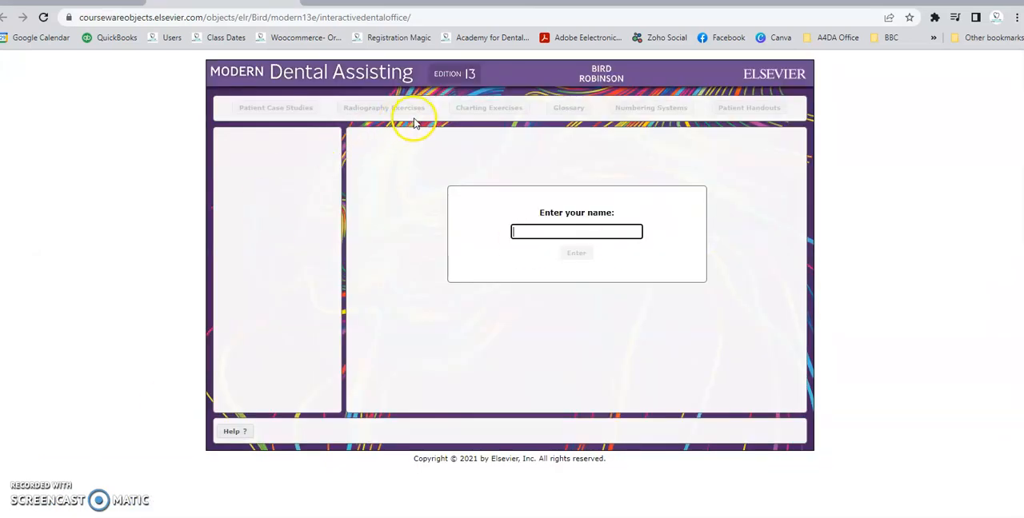
{"action": "left_click", "coordinate": [557, 230]}
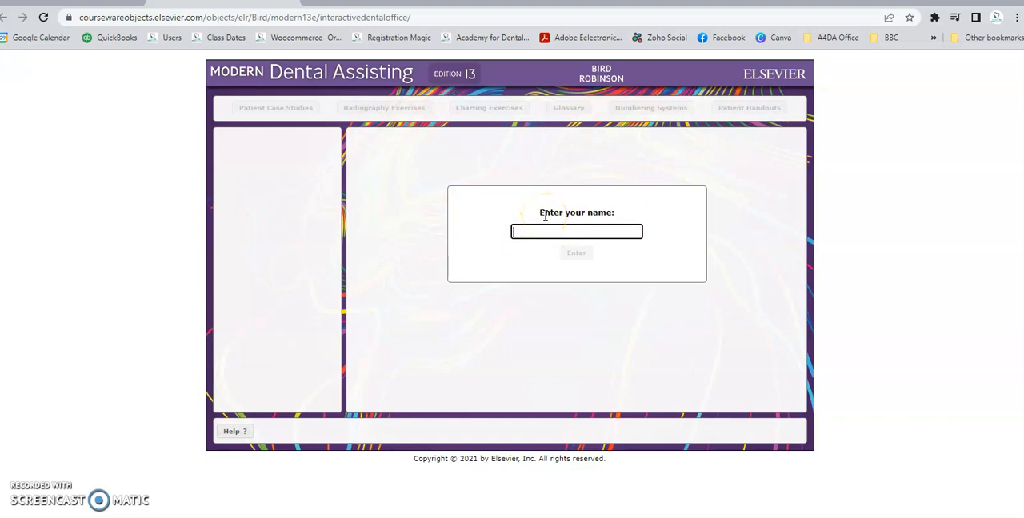
{"action": "type", "text": "Teresa"}
{"action": "left_click", "coordinate": [577, 256]}
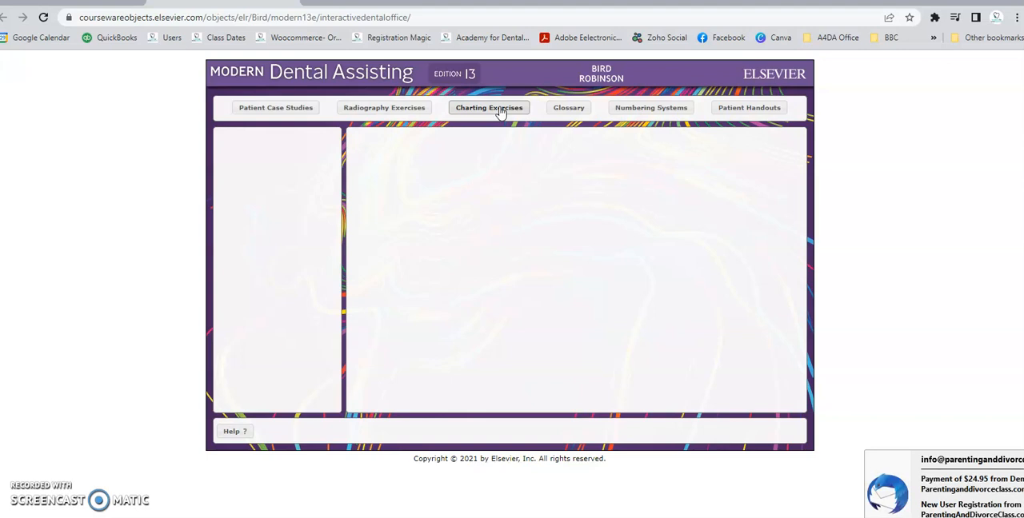
- Open the charting exercise for the ninth patient listed, the 54-year-old with a heart murmur
{"action": "left_click", "coordinate": [500, 110]}
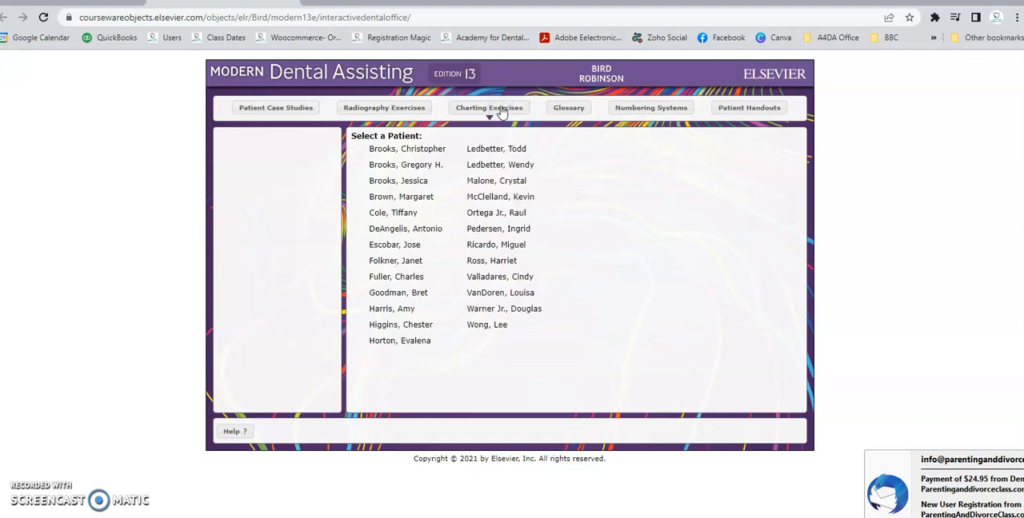
{"action": "mouse_move", "coordinate": [500, 280]}
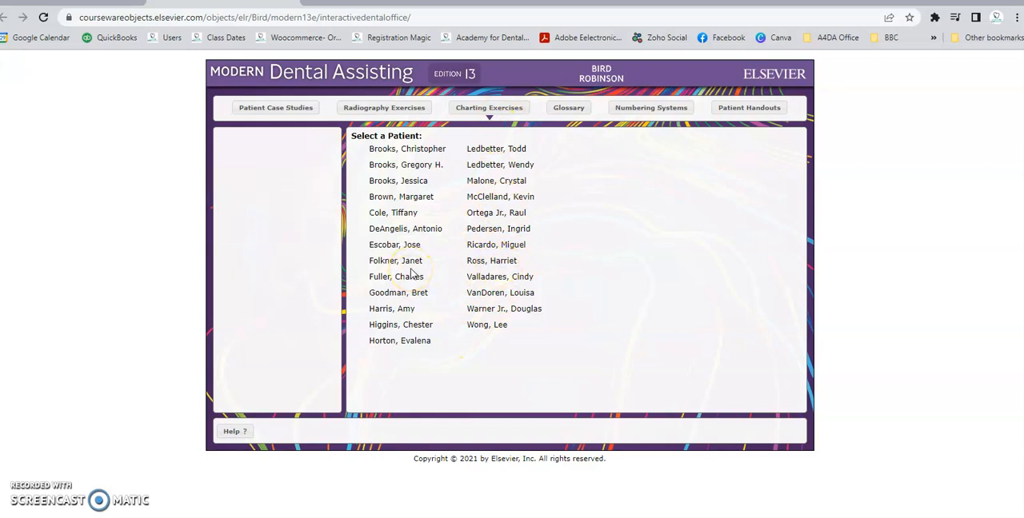
{"action": "mouse_move", "coordinate": [429, 234]}
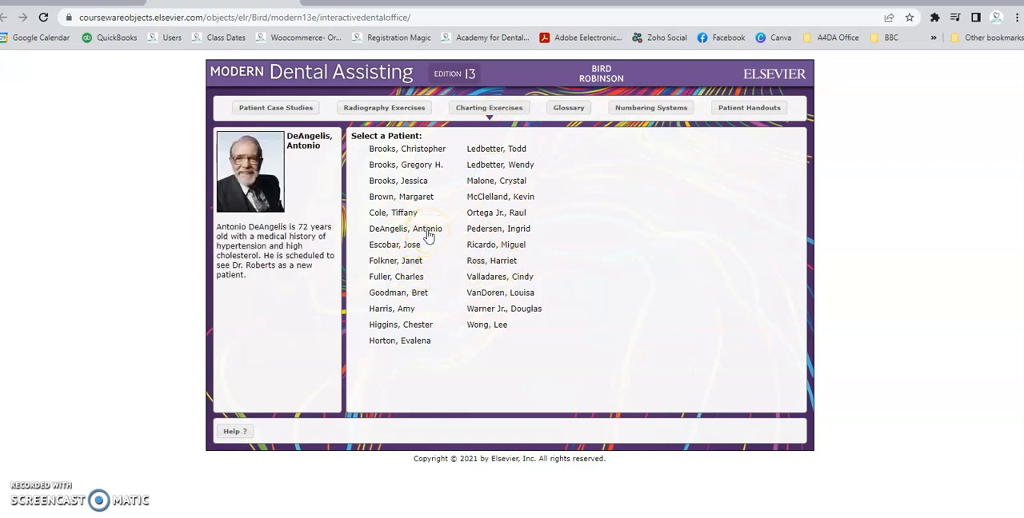
{"action": "left_click", "coordinate": [411, 276]}
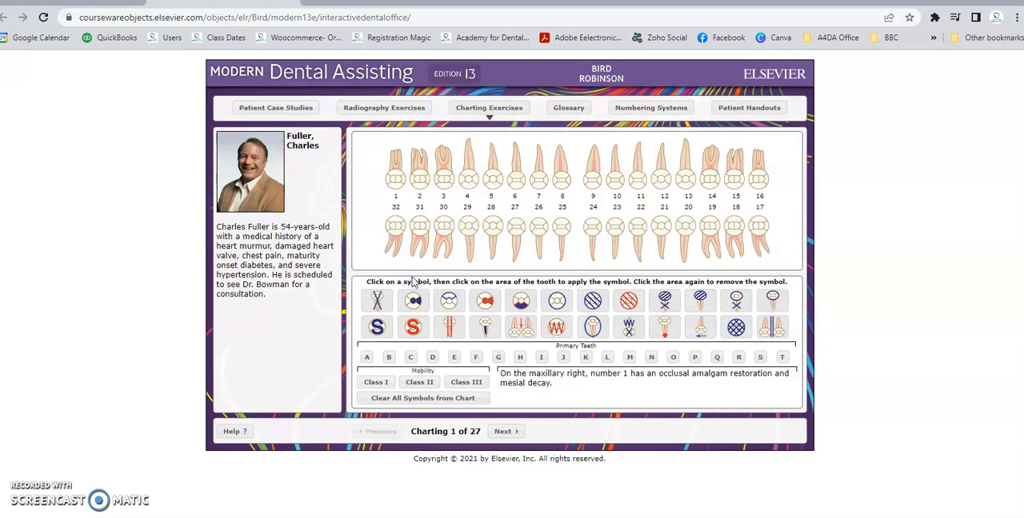
- Examine what the charting symbols stand for, including missing tooth, amalgam restoration, composite restoration, decay and recurrent decay
{"action": "left_click", "coordinate": [376, 302]}
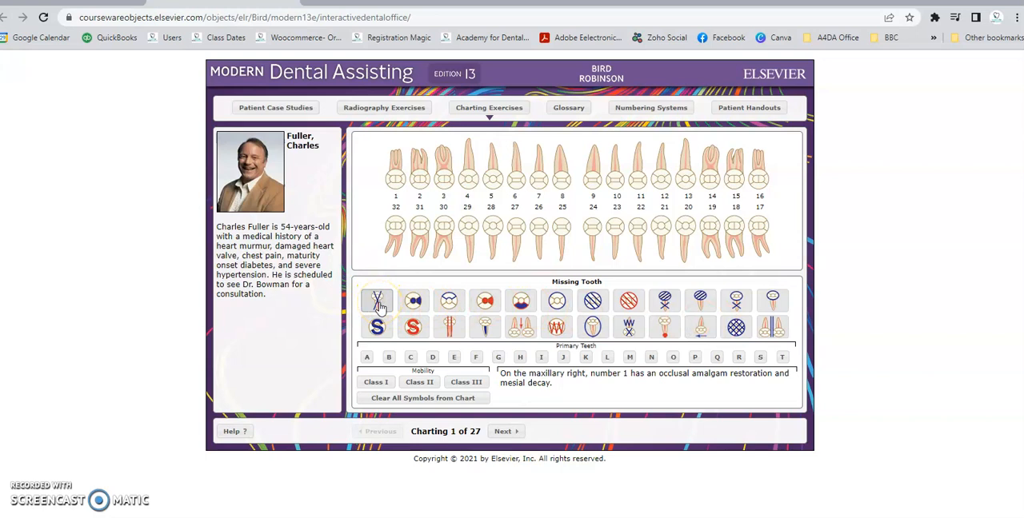
{"action": "left_click", "coordinate": [418, 302]}
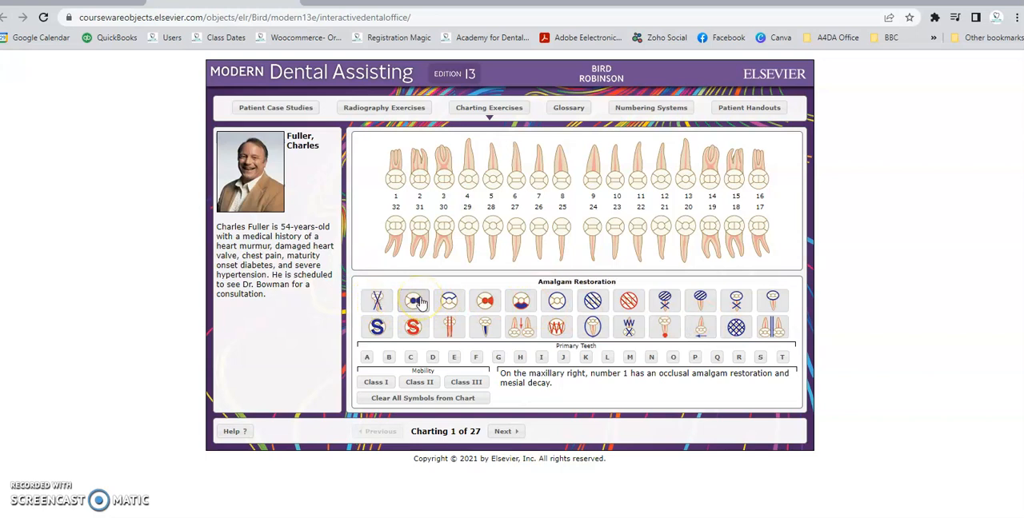
{"action": "left_click", "coordinate": [449, 301]}
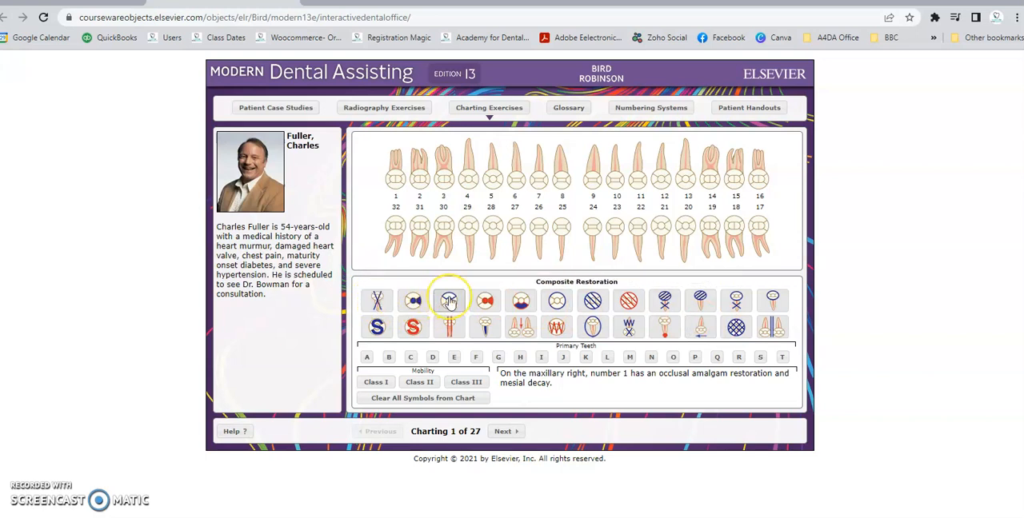
{"action": "left_click", "coordinate": [485, 301]}
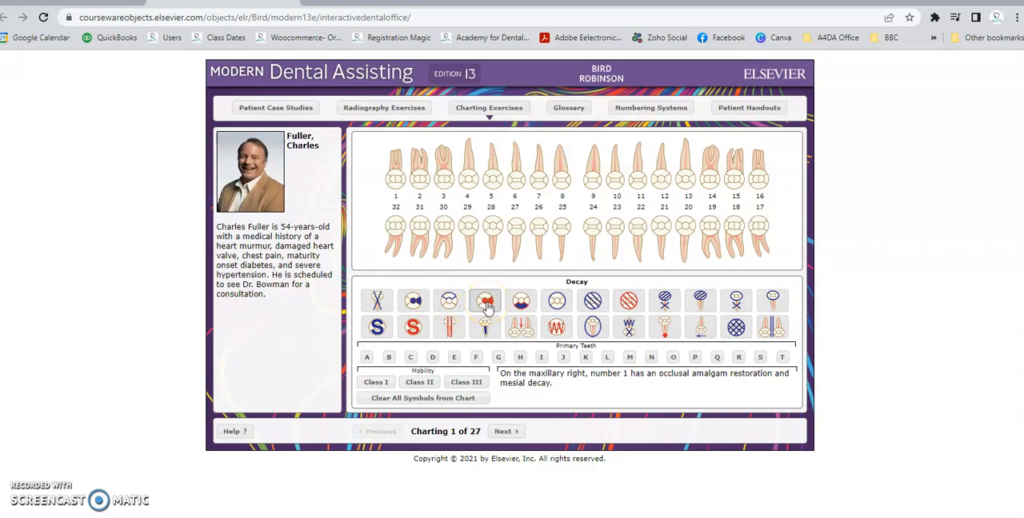
{"action": "left_click", "coordinate": [414, 301]}
{"action": "left_click", "coordinate": [485, 301]}
{"action": "left_click", "coordinate": [414, 302]}
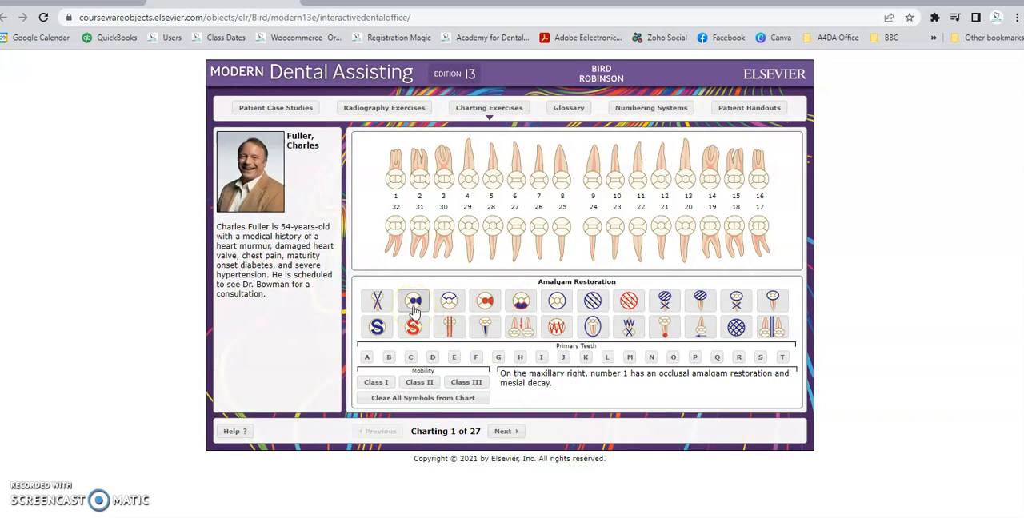
{"action": "left_click", "coordinate": [486, 304]}
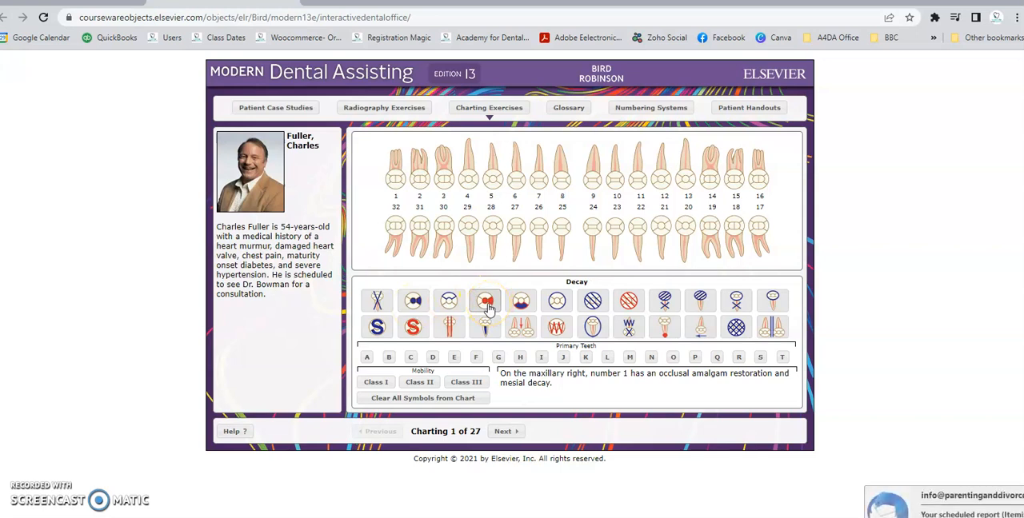
{"action": "left_click", "coordinate": [488, 305]}
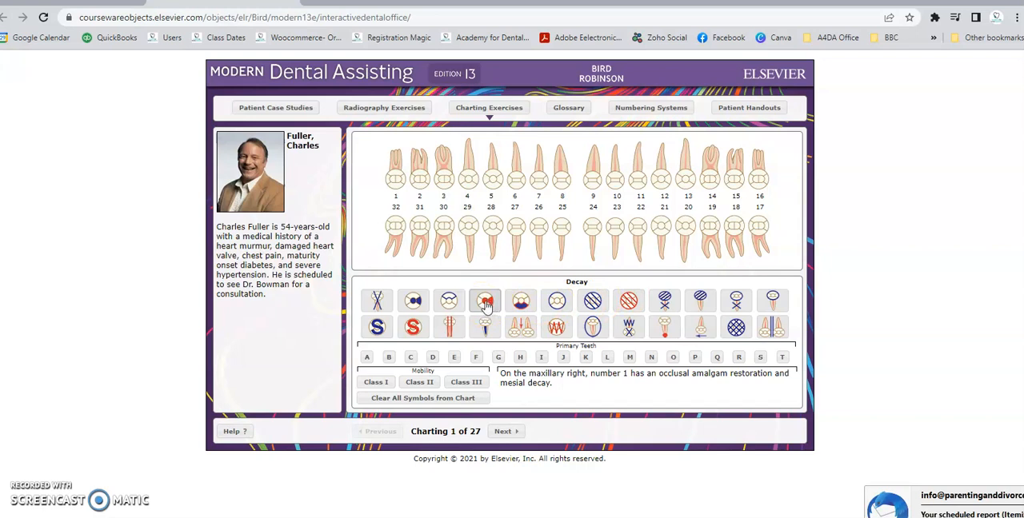
{"action": "left_click", "coordinate": [520, 304]}
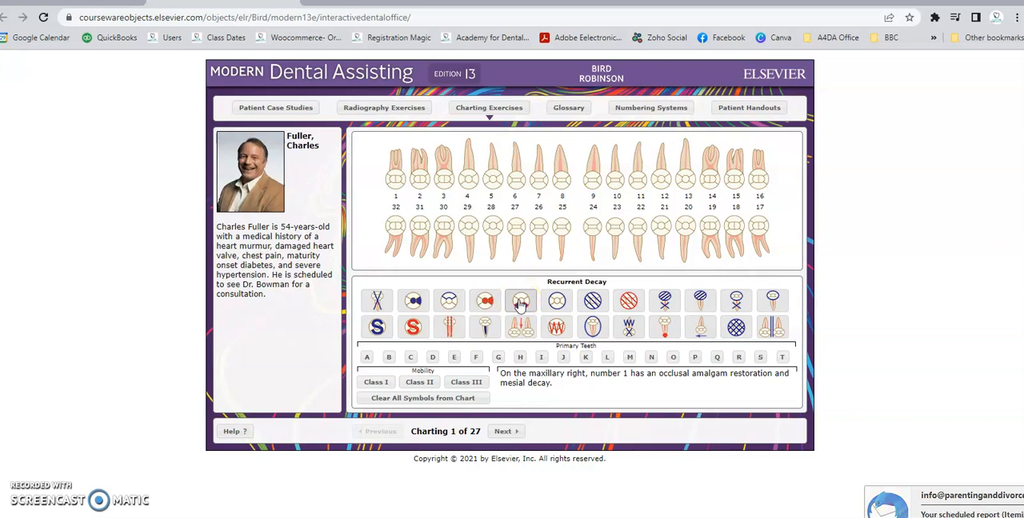
{"action": "left_click", "coordinate": [558, 302]}
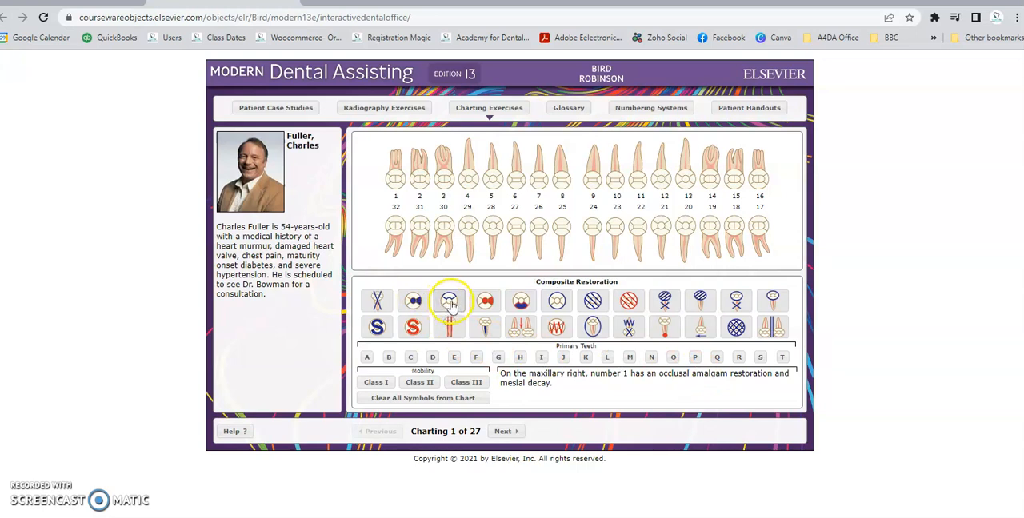
- Chart an amalgam restoration on the occlusal surface of tooth 1
{"action": "left_click", "coordinate": [414, 304]}
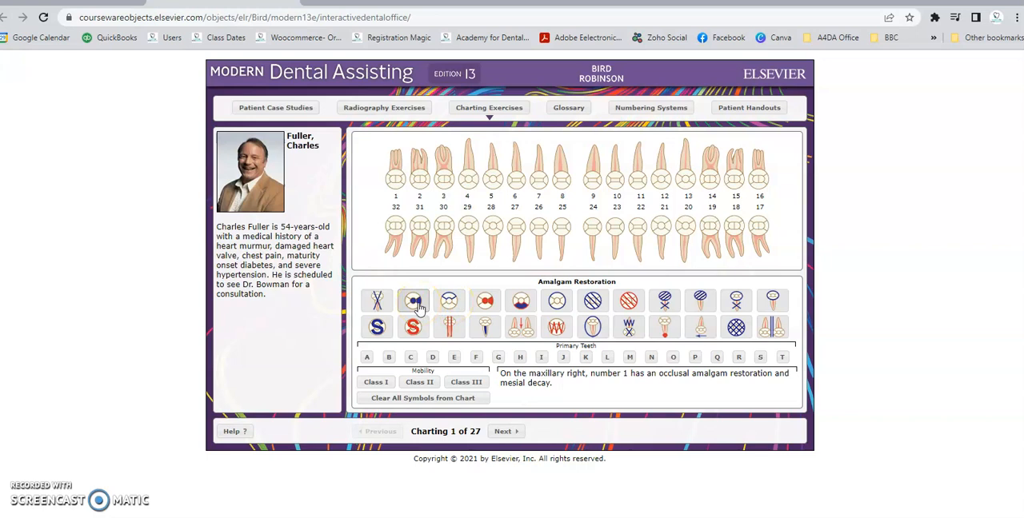
{"action": "left_click", "coordinate": [416, 304]}
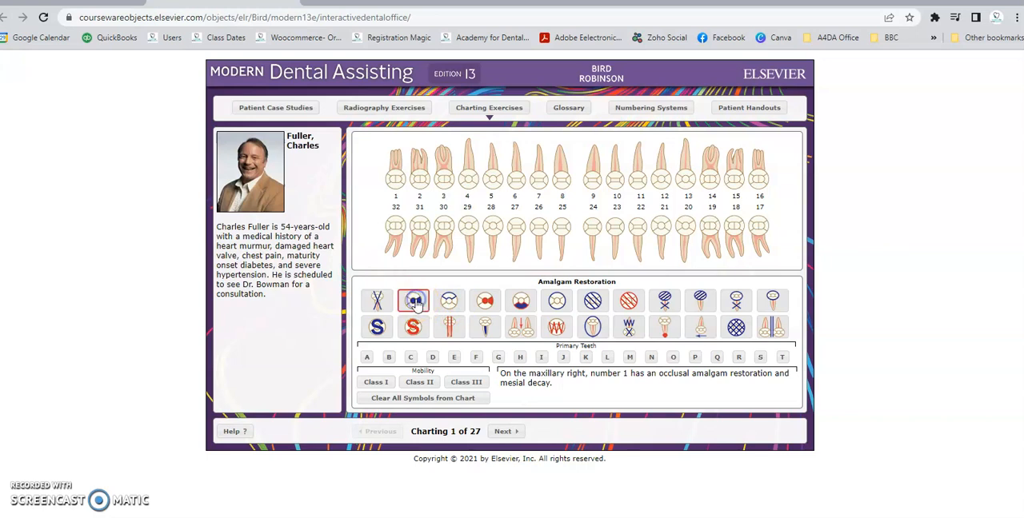
{"action": "left_click", "coordinate": [393, 183]}
{"action": "left_click", "coordinate": [399, 180]}
- Chart decay on the mesial surface of tooth 1 and go on to charting 2
{"action": "left_click", "coordinate": [487, 302]}
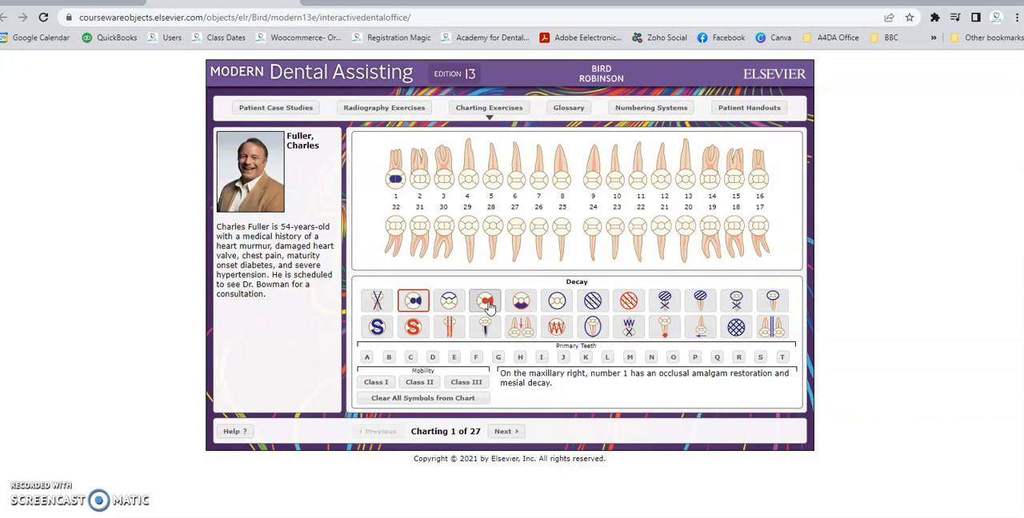
{"action": "left_click", "coordinate": [488, 302]}
{"action": "left_click", "coordinate": [396, 184]}
{"action": "left_click", "coordinate": [401, 182]}
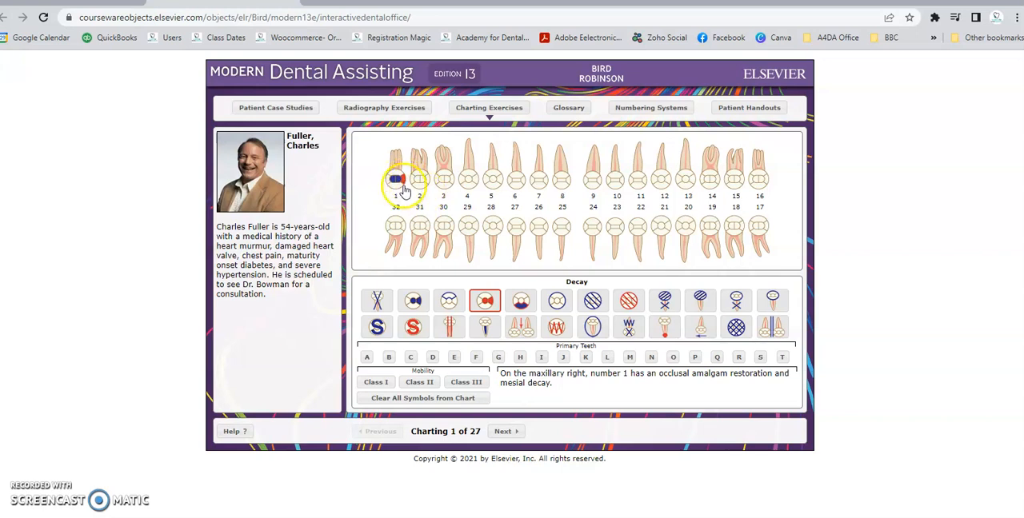
{"action": "left_click", "coordinate": [507, 432]}
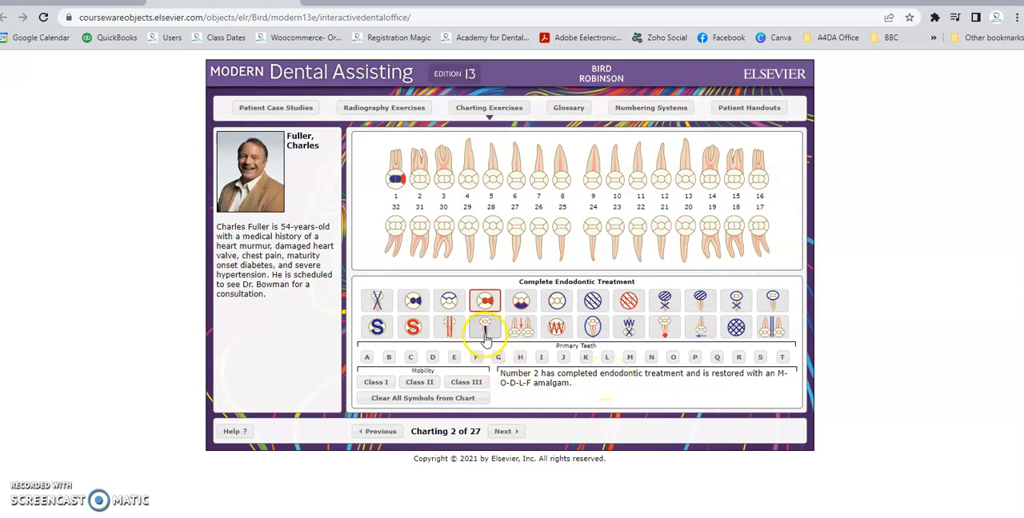
- Chart completed endodontic treatment in all the roots of tooth 2
{"action": "left_click", "coordinate": [486, 335]}
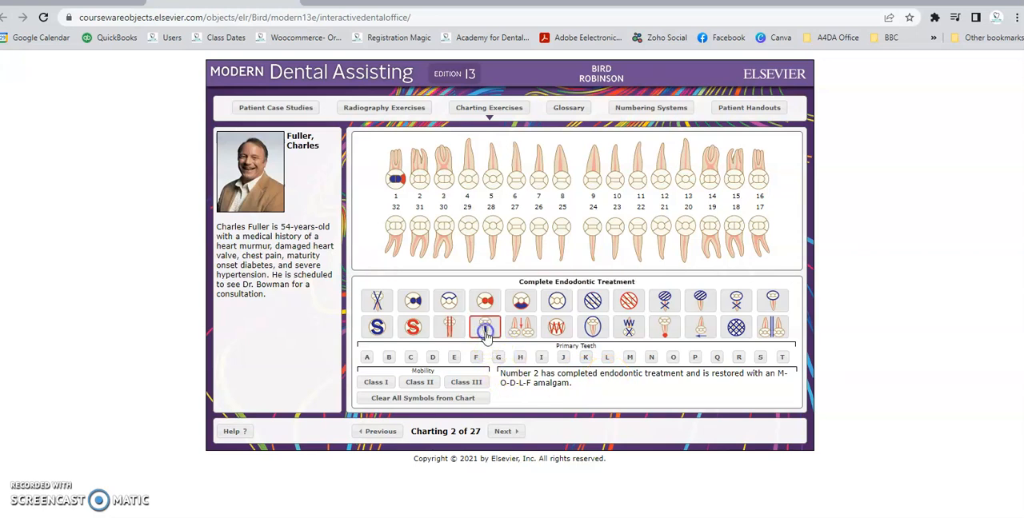
{"action": "left_click", "coordinate": [423, 180]}
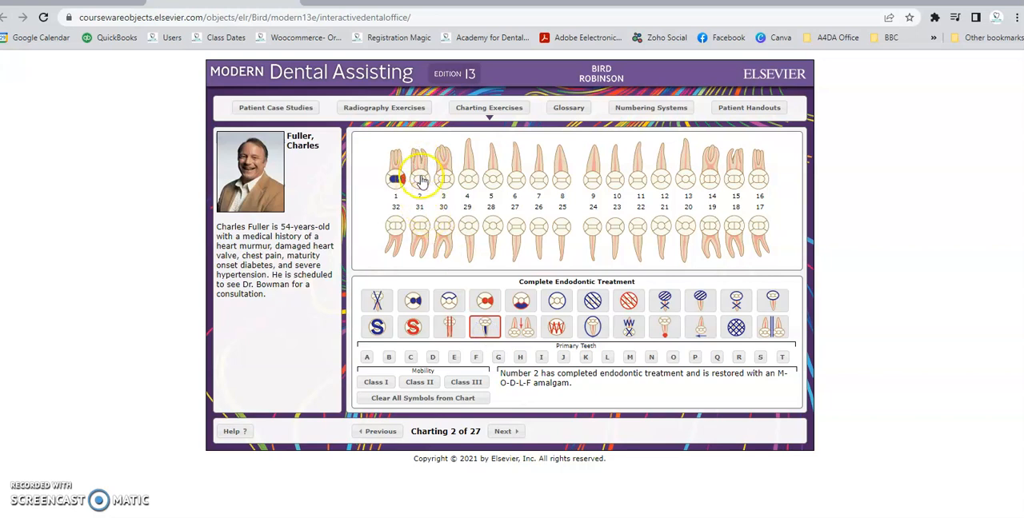
{"action": "left_click", "coordinate": [424, 165]}
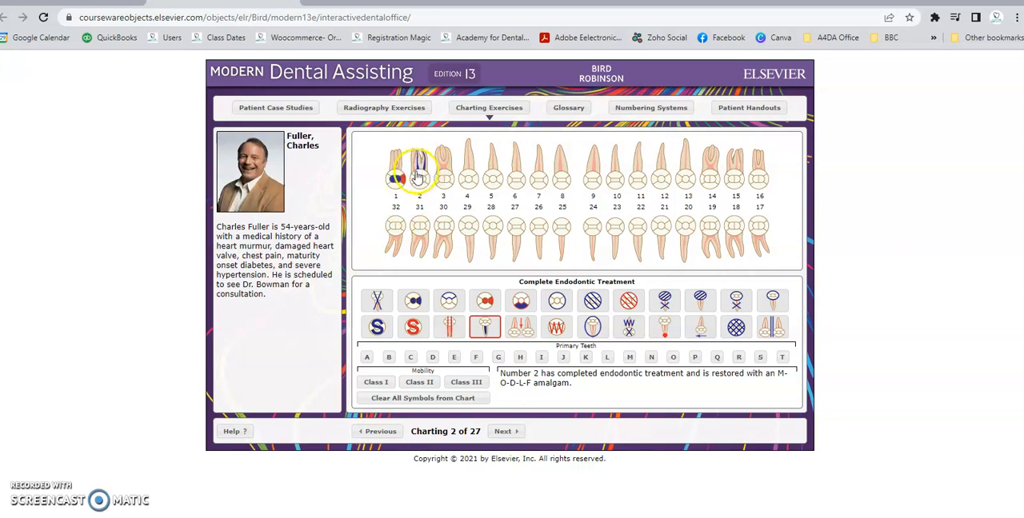
{"action": "left_click", "coordinate": [414, 167]}
{"action": "left_click", "coordinate": [418, 171]}
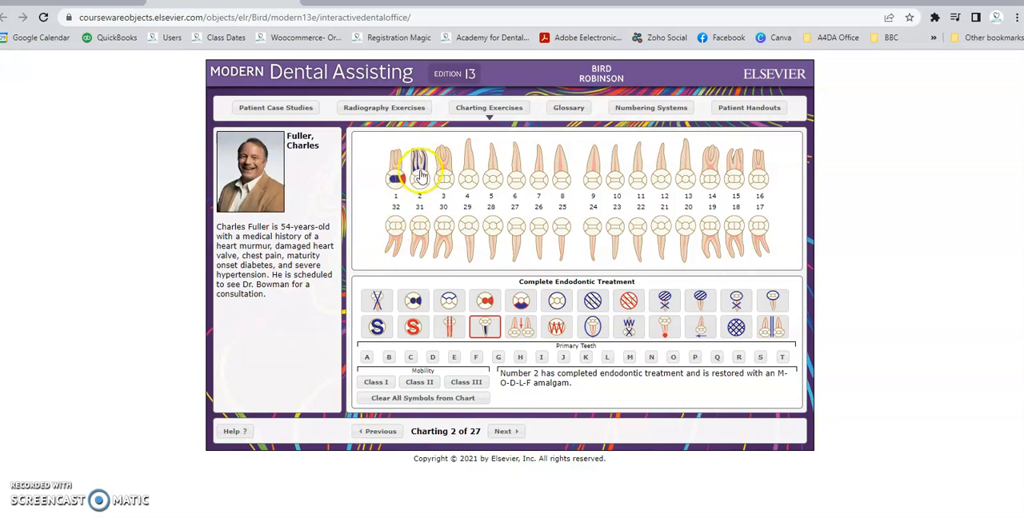
{"action": "left_click", "coordinate": [419, 176]}
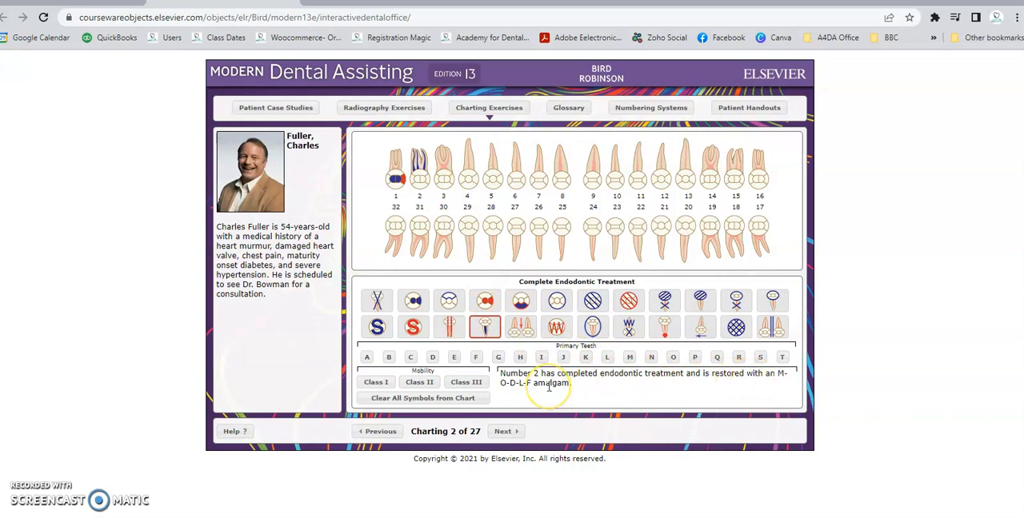
- Chart an M-O-D-L-F amalgam restoration on tooth 2 and go on to charting 3
{"action": "left_click", "coordinate": [415, 307]}
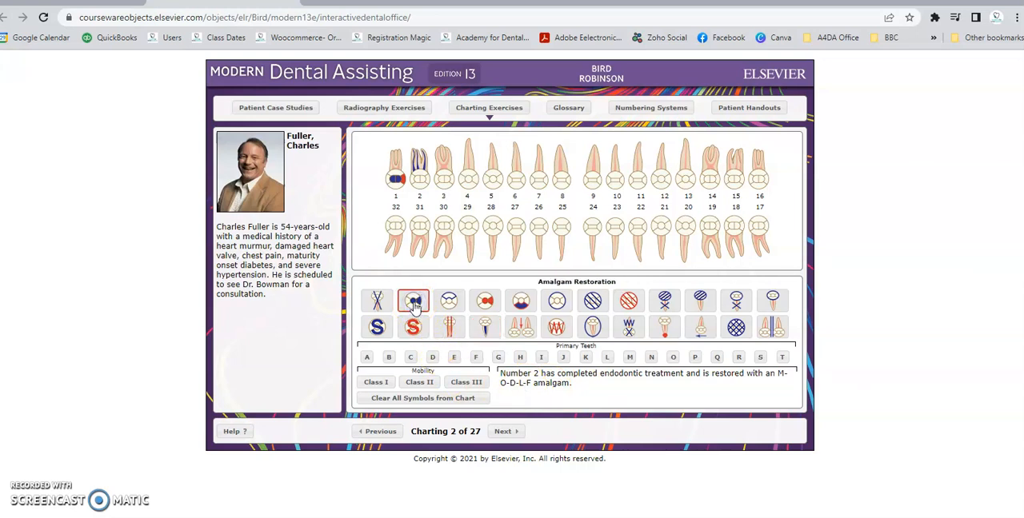
{"action": "left_click", "coordinate": [430, 181]}
{"action": "left_click", "coordinate": [420, 183]}
{"action": "left_click", "coordinate": [419, 186]}
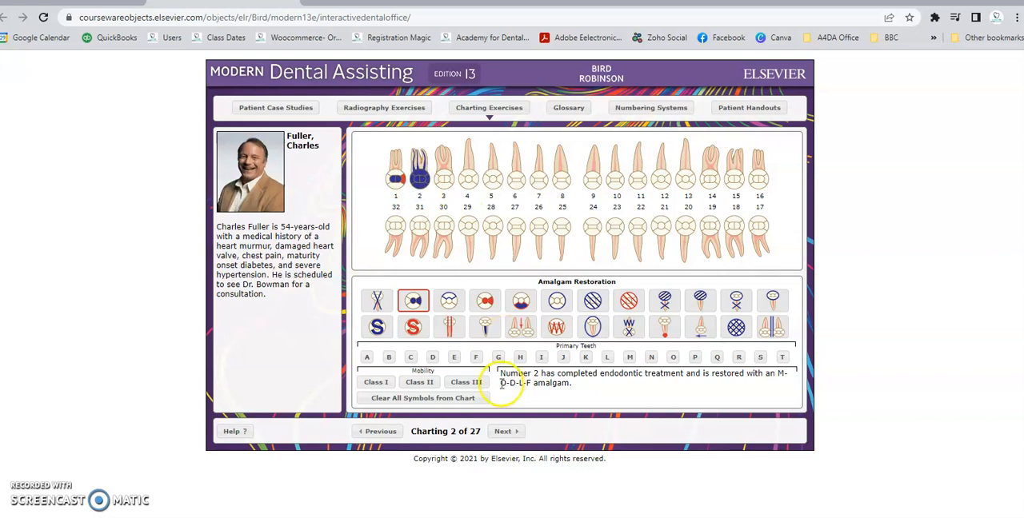
{"action": "left_click", "coordinate": [506, 432]}
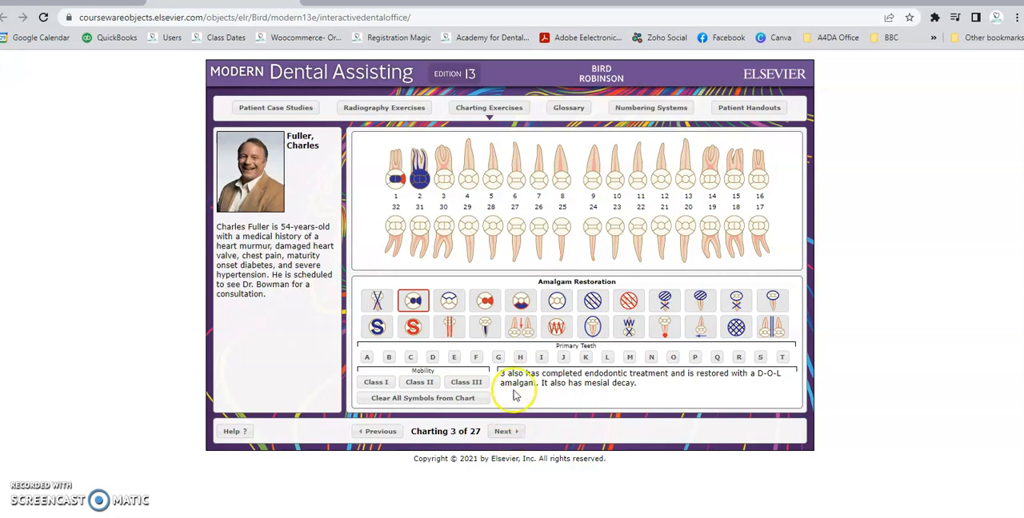
- Chart completed endodontic treatment and a D-O-L amalgam restoration on tooth 3
{"action": "left_click", "coordinate": [486, 329]}
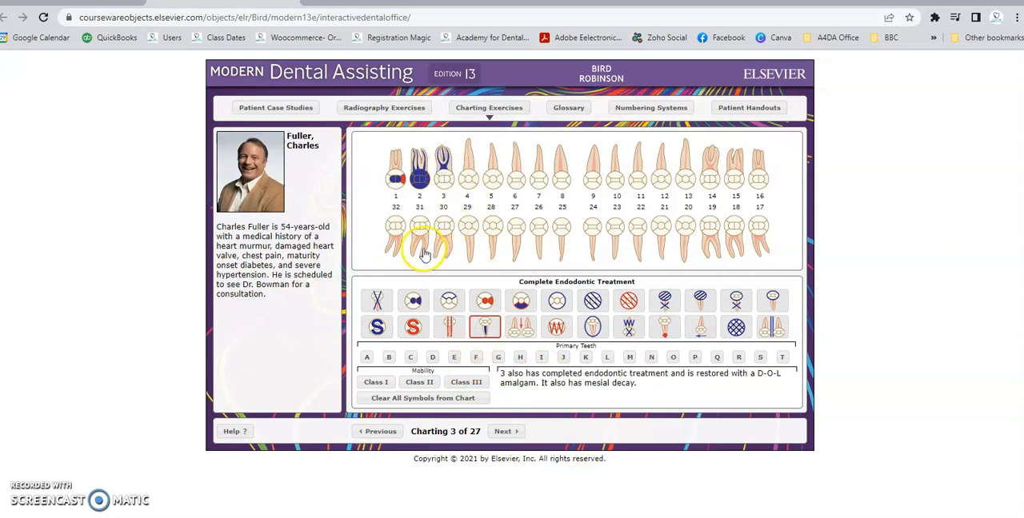
{"action": "left_click", "coordinate": [453, 168]}
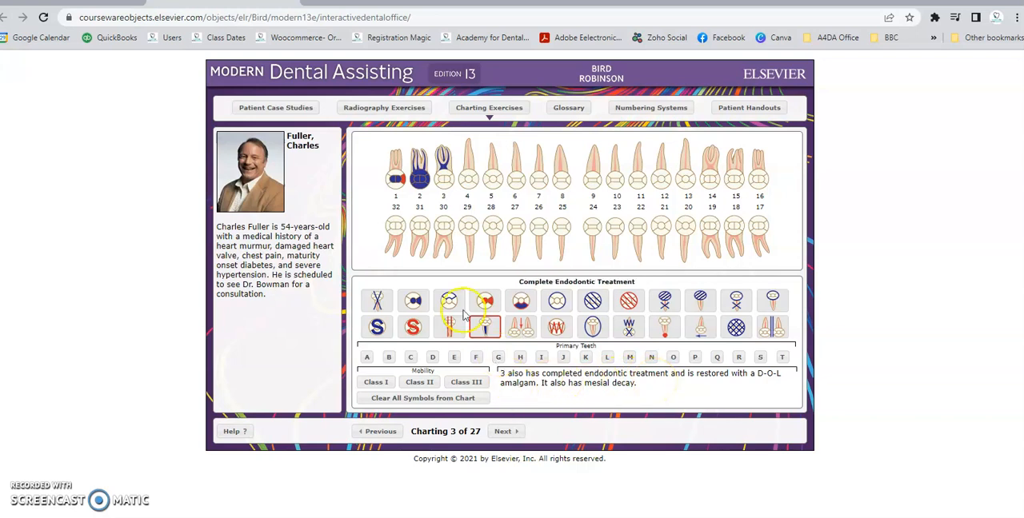
{"action": "left_click", "coordinate": [412, 302]}
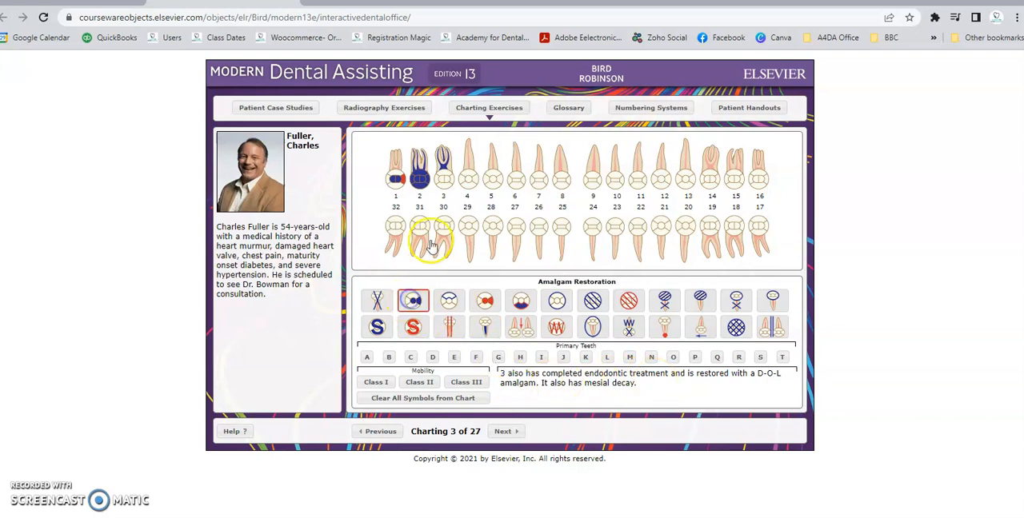
{"action": "left_click", "coordinate": [436, 181]}
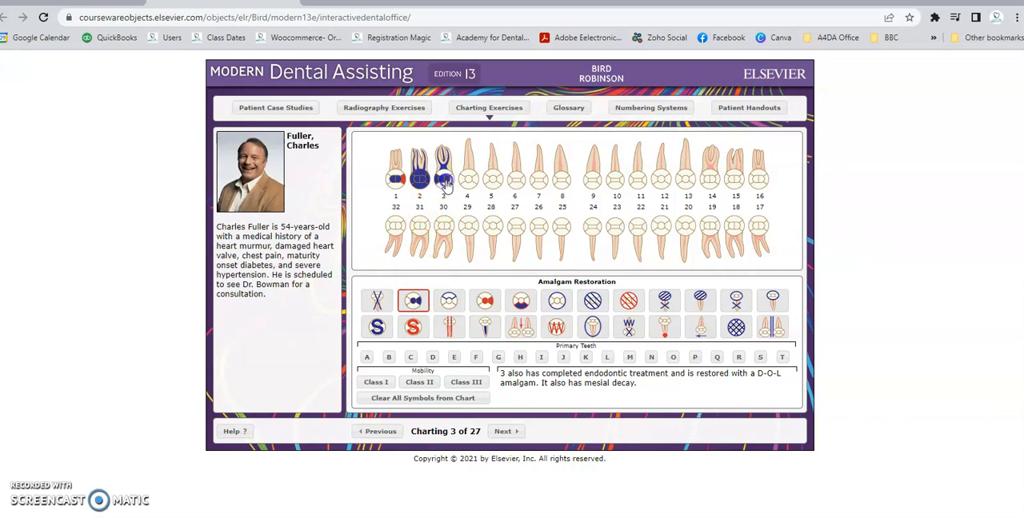
{"action": "left_click", "coordinate": [444, 188]}
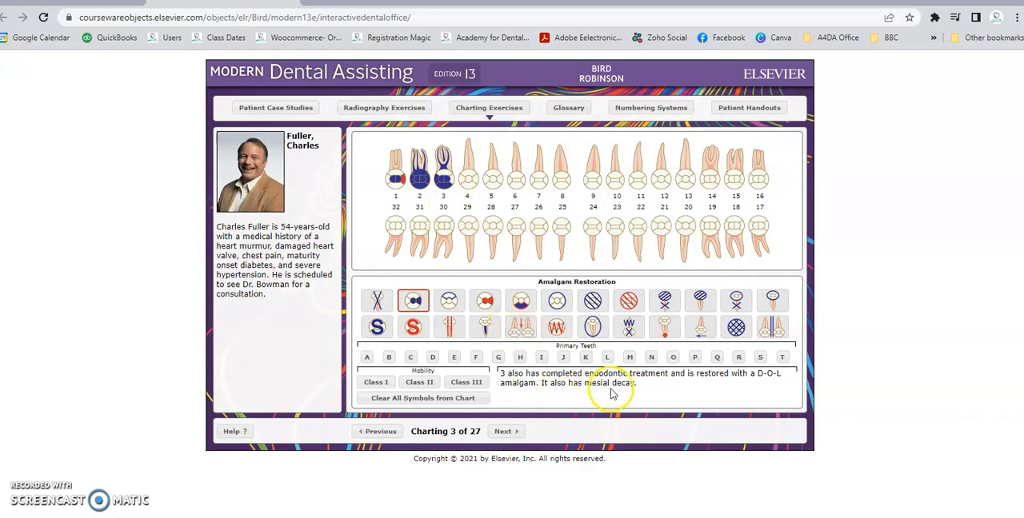
- Chart decay on the mesial surface of tooth 3 and go on to charting 4
{"action": "left_click", "coordinate": [485, 304]}
{"action": "left_click", "coordinate": [484, 304]}
{"action": "left_click", "coordinate": [452, 181]}
{"action": "left_click", "coordinate": [509, 433]}
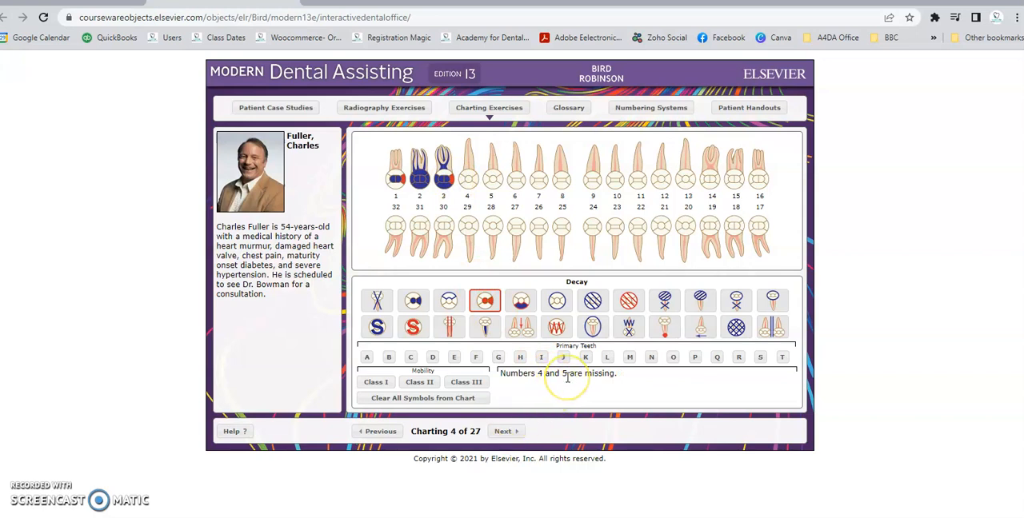
- Chart teeth 4 and 5 as missing and go on to charting 5
{"action": "left_click", "coordinate": [379, 305]}
{"action": "left_click", "coordinate": [469, 176]}
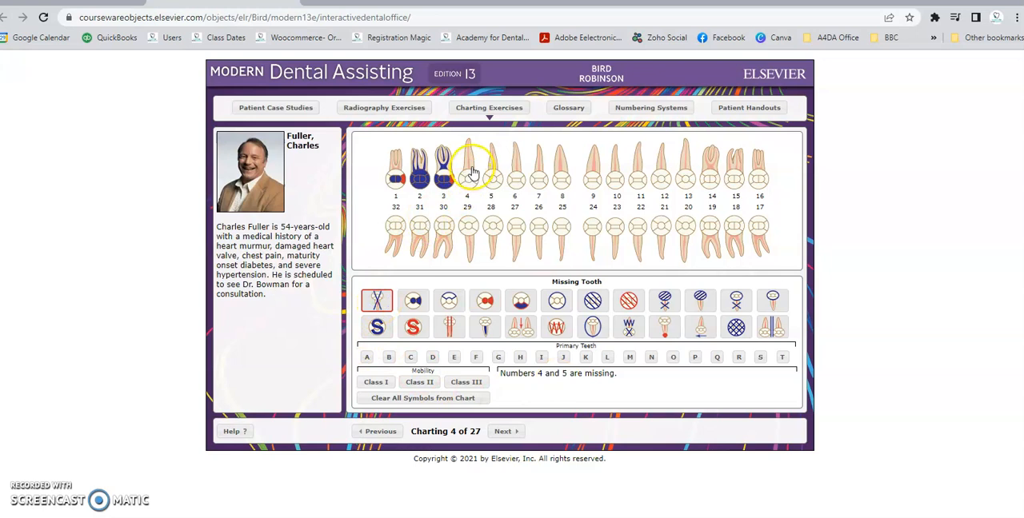
{"action": "left_click", "coordinate": [492, 176]}
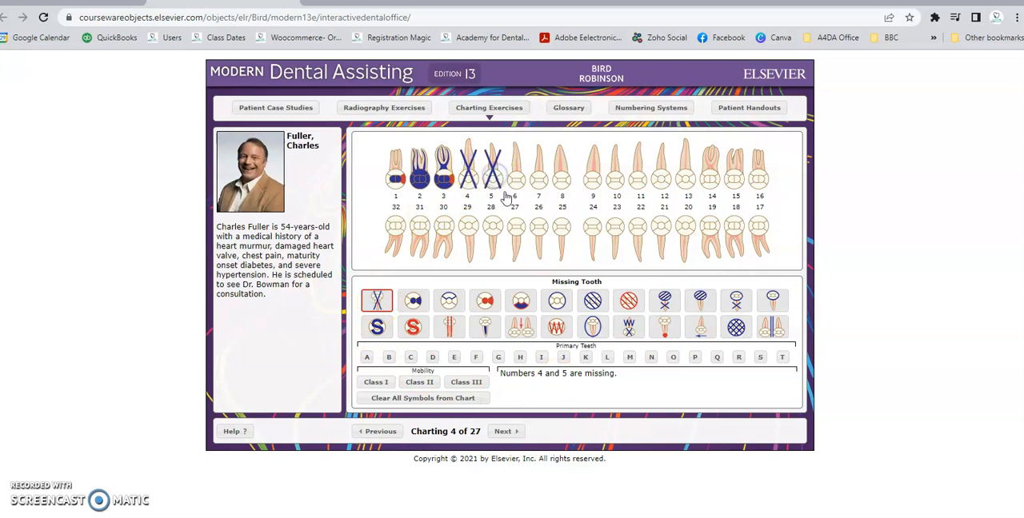
{"action": "left_click", "coordinate": [504, 431]}
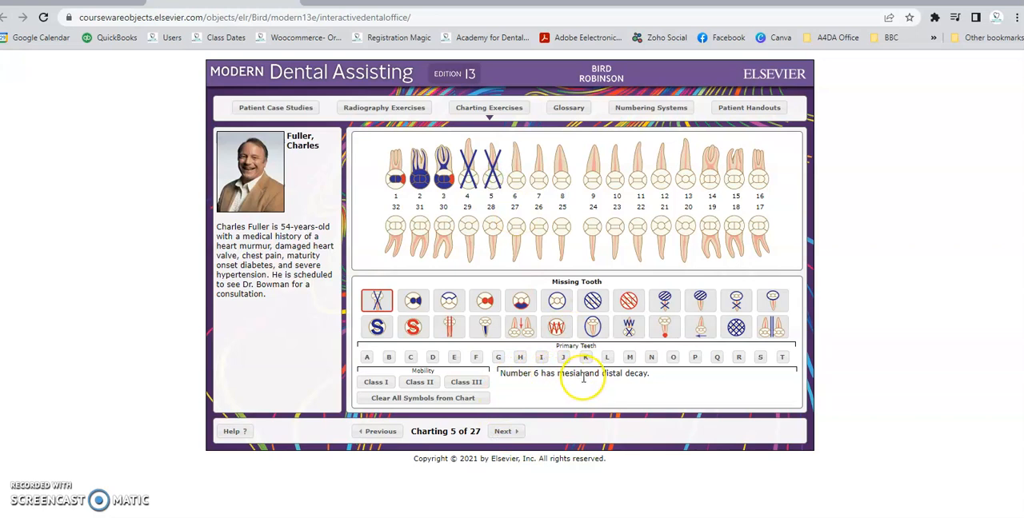
- Chart decay on the mesial and distal surfaces of tooth 6 and go on to charting 6
{"action": "left_click", "coordinate": [485, 300]}
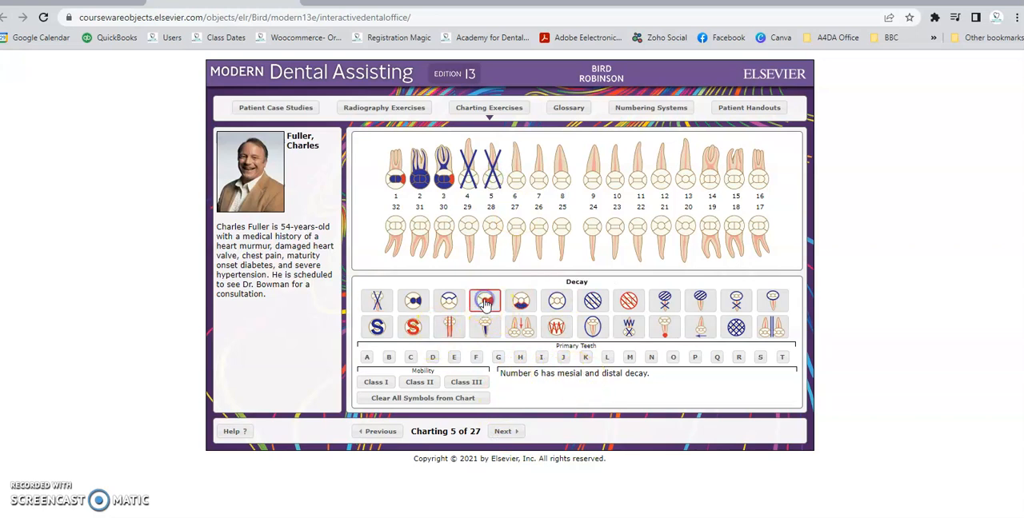
{"action": "left_click", "coordinate": [513, 186]}
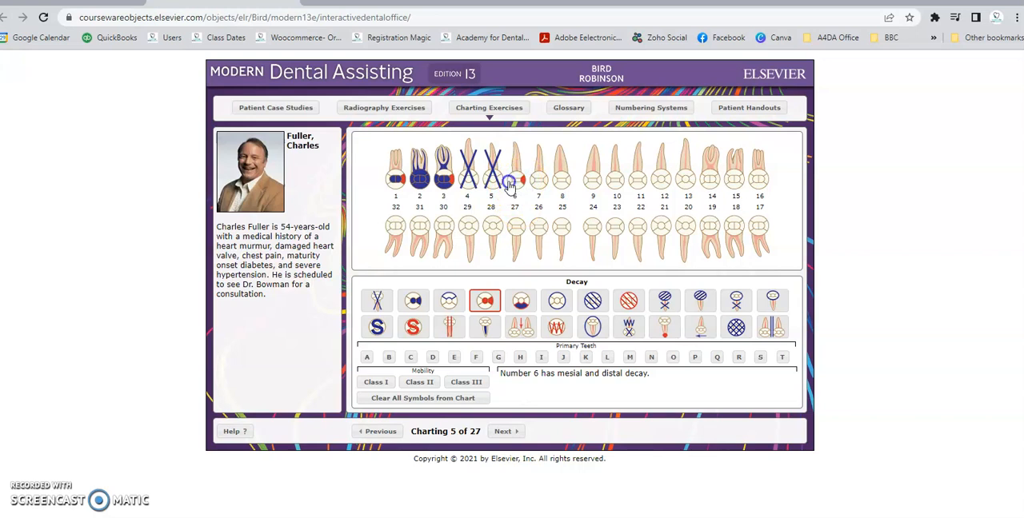
{"action": "left_click", "coordinate": [509, 431]}
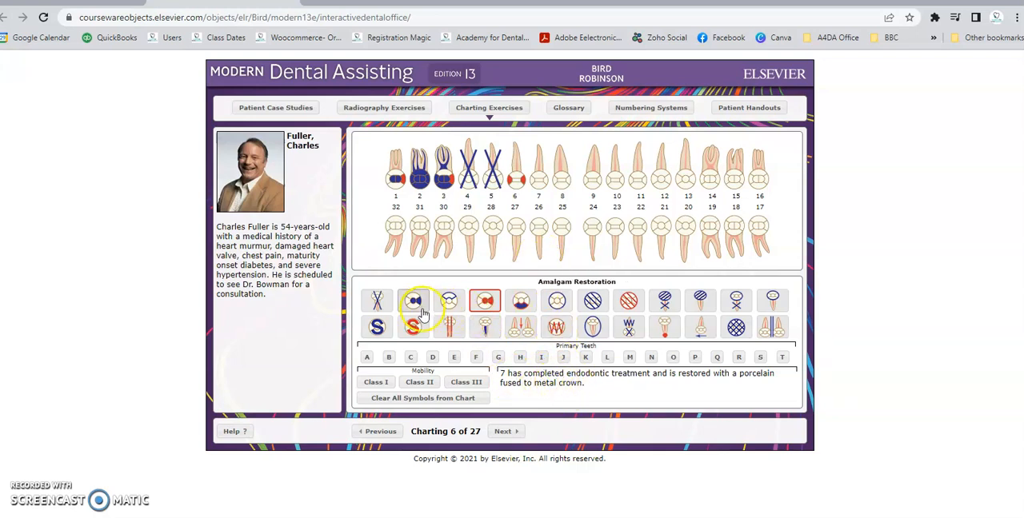
- Chart completed endodontic treatment and a PFM crown on tooth 7 and go on to charting 7
{"action": "left_click", "coordinate": [487, 328]}
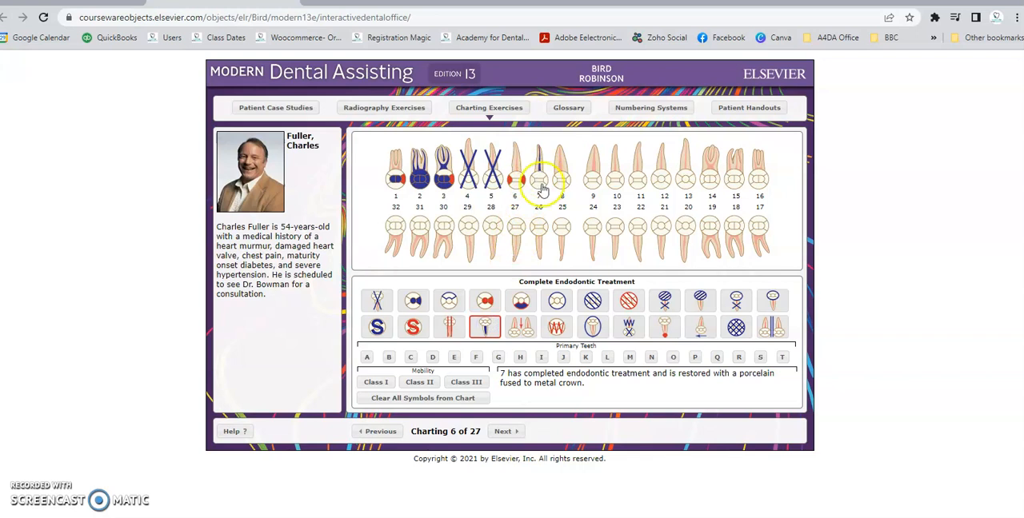
{"action": "left_click", "coordinate": [558, 303]}
{"action": "left_click", "coordinate": [540, 177]}
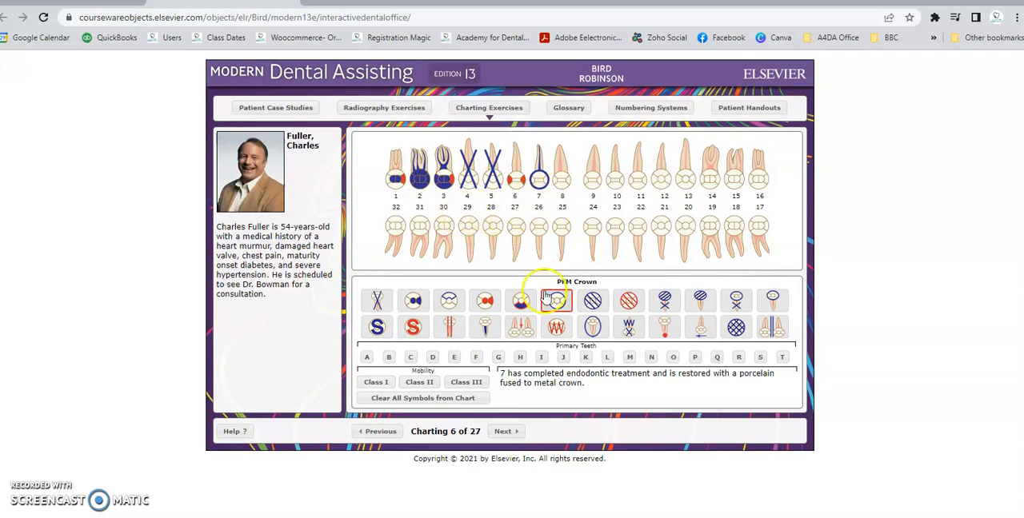
{"action": "left_click", "coordinate": [509, 432]}
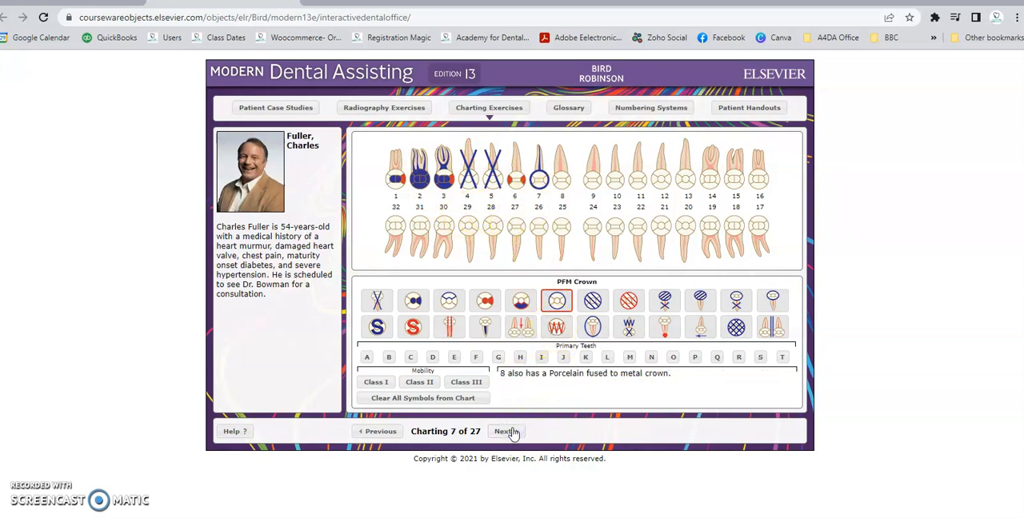
- Skip through all the remaining chartings to the Answer Screen without charting anything further
{"action": "left_click", "coordinate": [510, 433]}
{"action": "left_click", "coordinate": [509, 433]}
{"action": "left_click", "coordinate": [508, 433]}
{"action": "left_click", "coordinate": [507, 434]}
{"action": "left_click", "coordinate": [505, 433]}
{"action": "left_click", "coordinate": [506, 434]}
{"action": "left_click", "coordinate": [507, 434]}
{"action": "left_click", "coordinate": [507, 434]}
{"action": "left_click", "coordinate": [508, 434]}
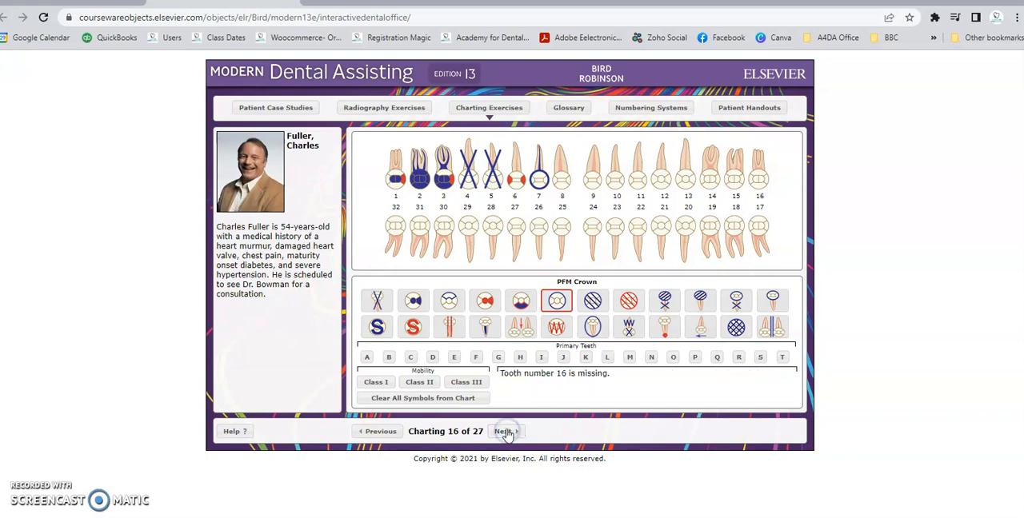
{"action": "left_click", "coordinate": [509, 435]}
{"action": "left_click", "coordinate": [510, 436]}
{"action": "left_click", "coordinate": [512, 436]}
{"action": "left_click", "coordinate": [512, 436]}
{"action": "left_click", "coordinate": [511, 435]}
{"action": "left_click", "coordinate": [510, 434]}
{"action": "left_click", "coordinate": [509, 434]}
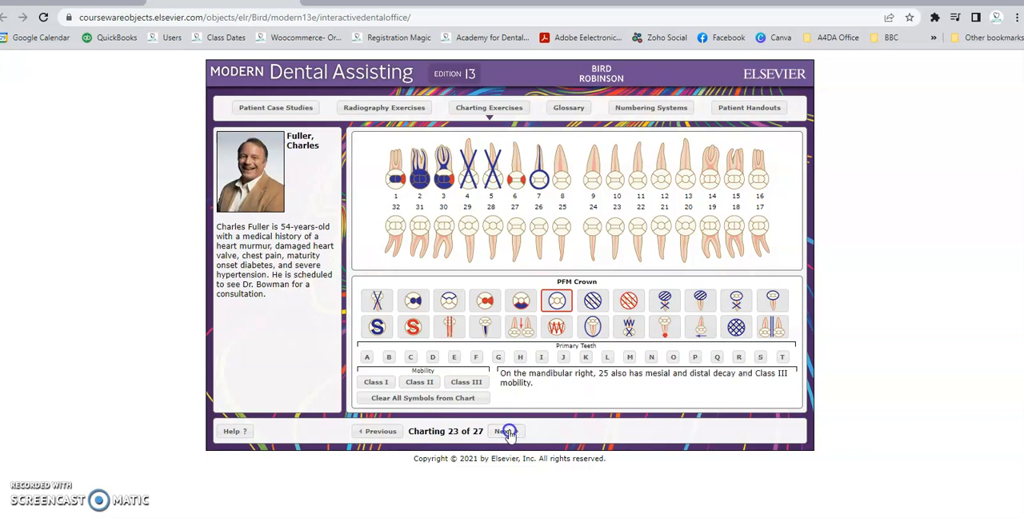
{"action": "left_click", "coordinate": [509, 434]}
{"action": "left_click", "coordinate": [508, 434]}
{"action": "left_click", "coordinate": [509, 434]}
{"action": "left_click", "coordinate": [509, 434]}
{"action": "left_click", "coordinate": [509, 434]}
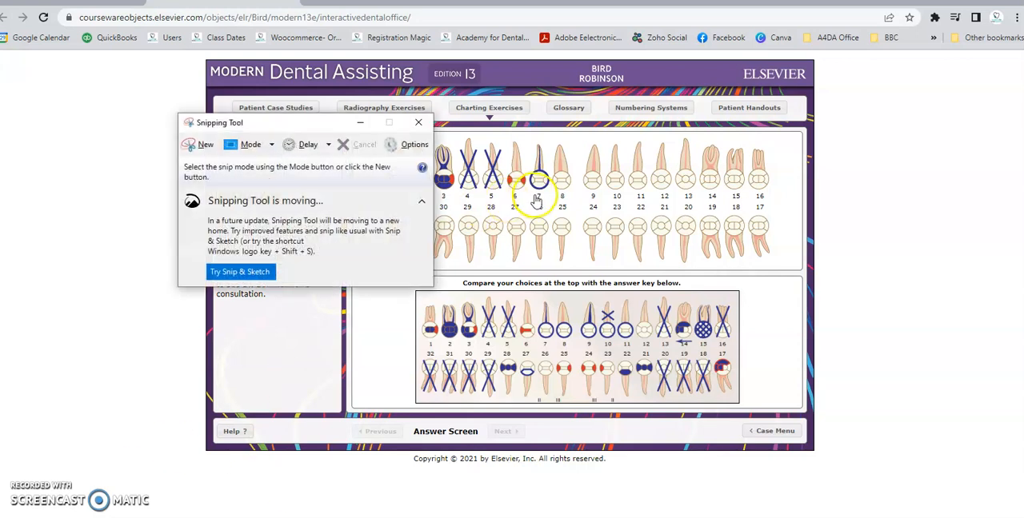
- Capture a new snip of the tooth chart above the answer key with Snipping Tool and close the snip window
{"action": "left_click", "coordinate": [200, 143]}
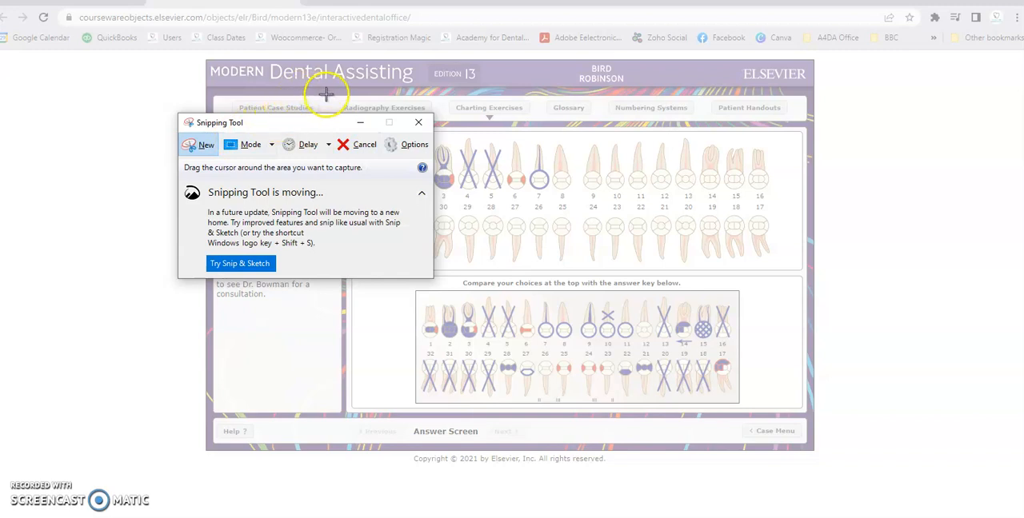
{"action": "left_click_drag", "start_coordinate": [341, 97], "coordinate": [798, 276]}
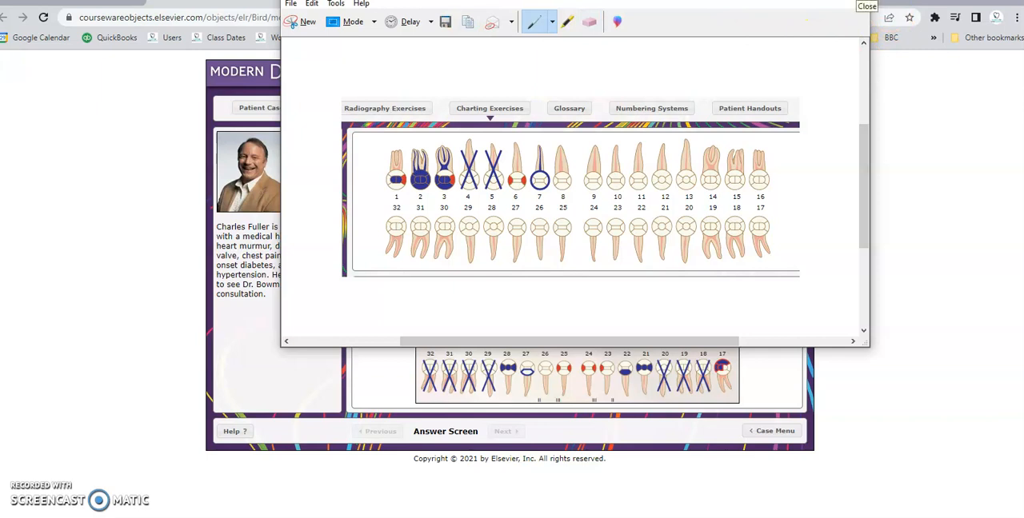
{"action": "left_click", "coordinate": [855, 2]}
{"action": "left_click", "coordinate": [632, 176]}
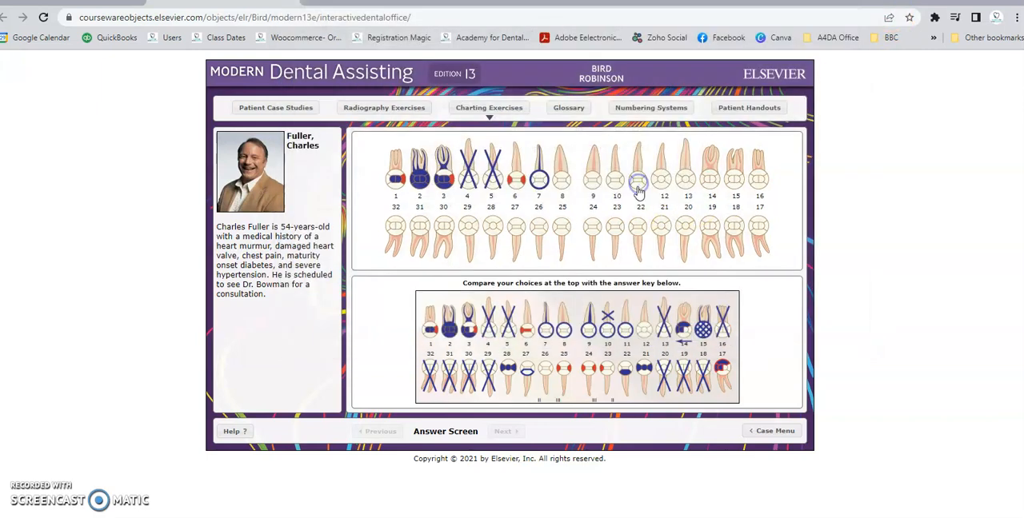